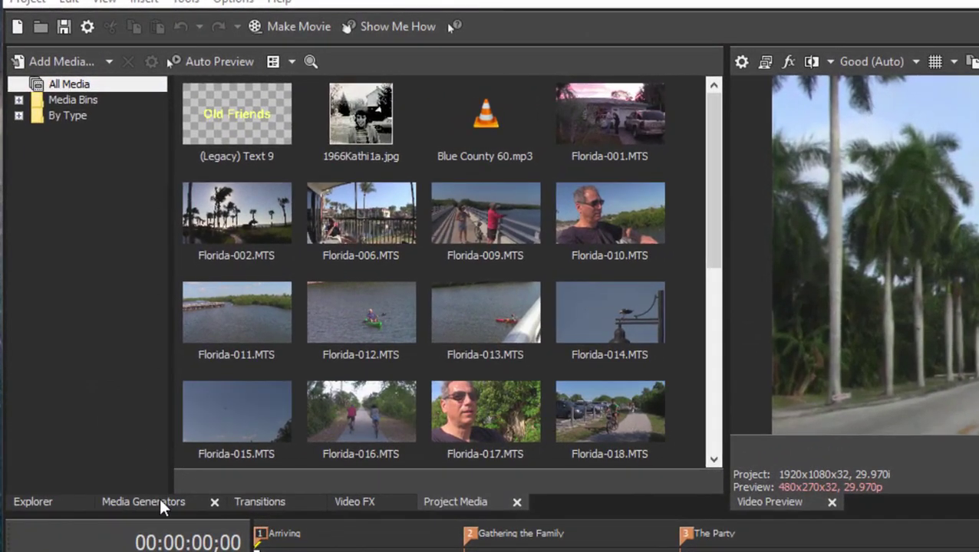
# Add the Plain Scrolling on Black credit roll from Media Generators after the last clip on Video 2.
pyautogui.click(160, 506)
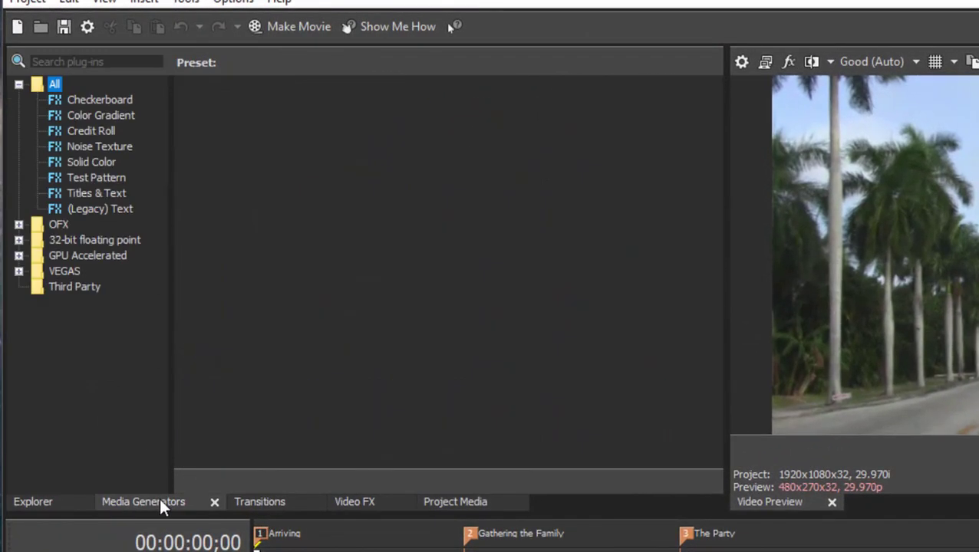
pyautogui.click(54, 131)
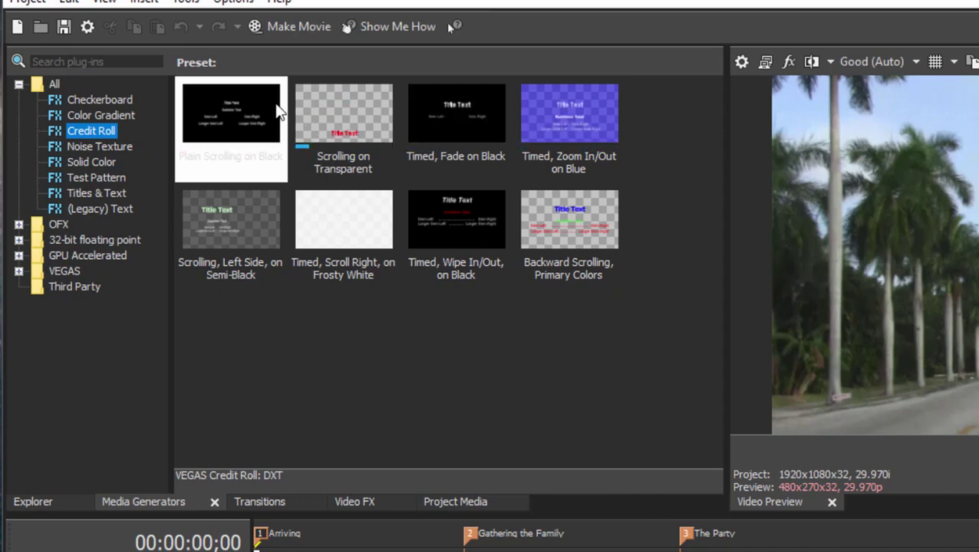
pyautogui.moveTo(247, 105); pyautogui.dragTo(579, 521)
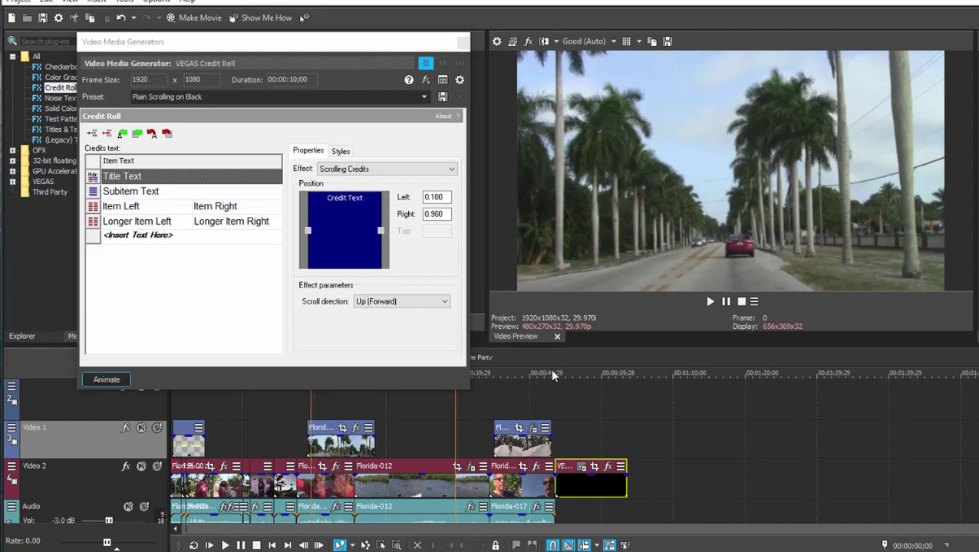
# Move the cursor onto the new credit roll and play its default sample credits in the preview.
pyautogui.click(550, 374)
pyautogui.click(583, 373)
pyautogui.moveTo(583, 374); pyautogui.dragTo(566, 374)
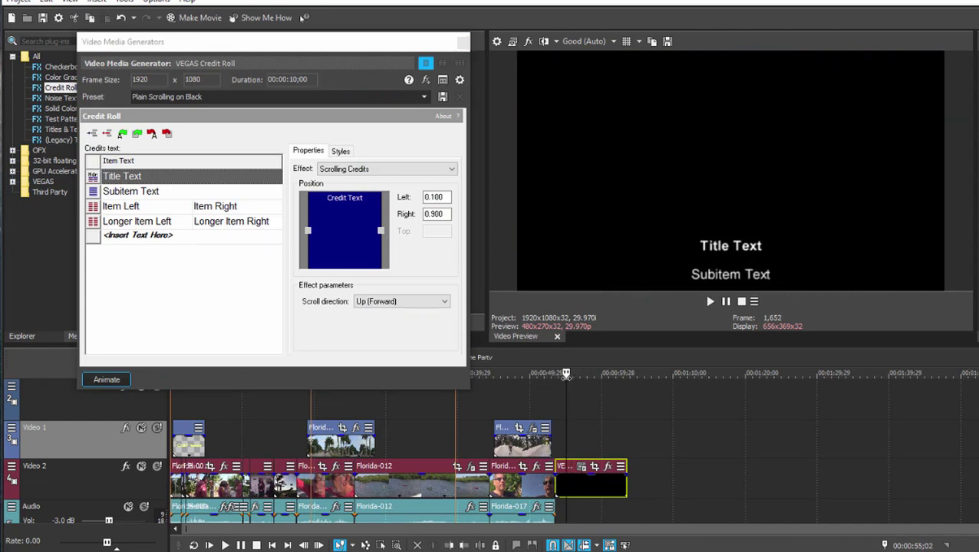
pyautogui.press('space')
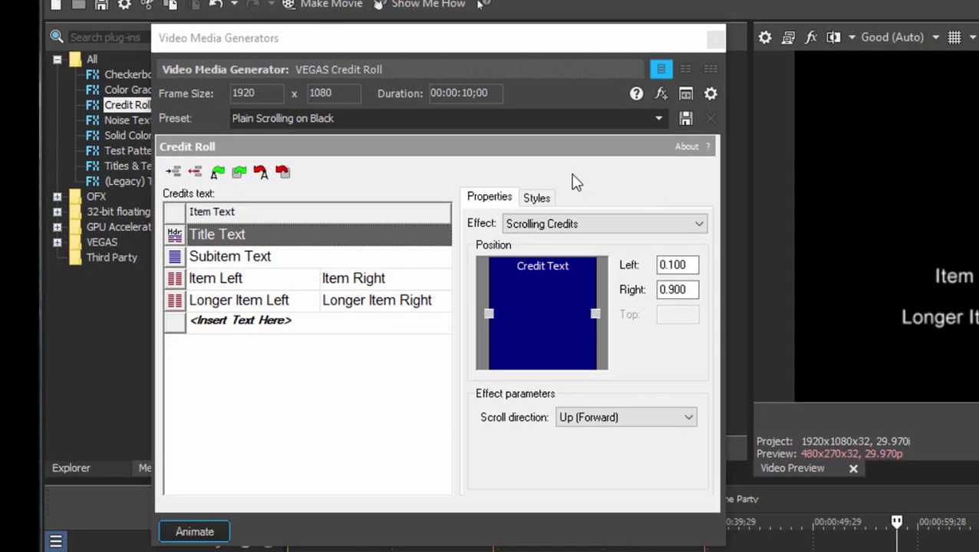
pyautogui.click(657, 121)
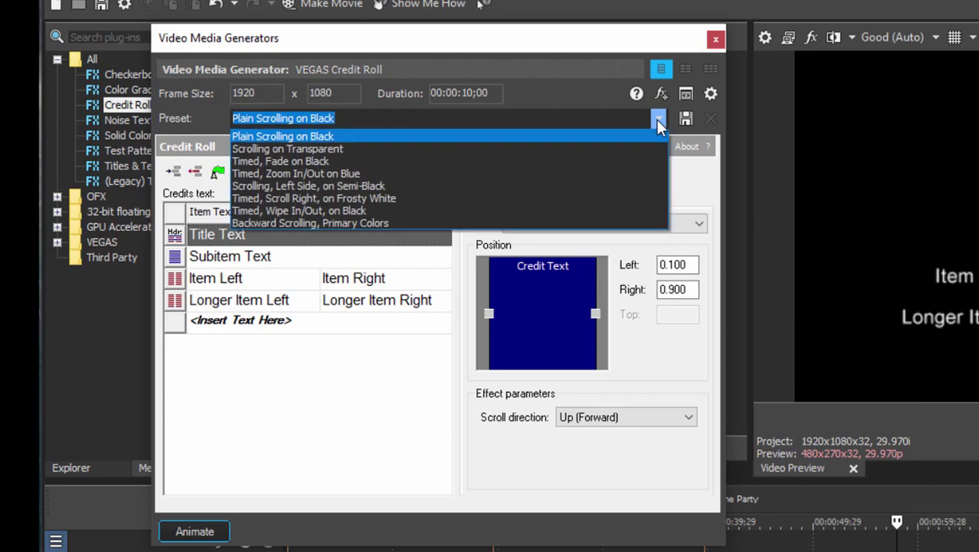
pyautogui.click(579, 49)
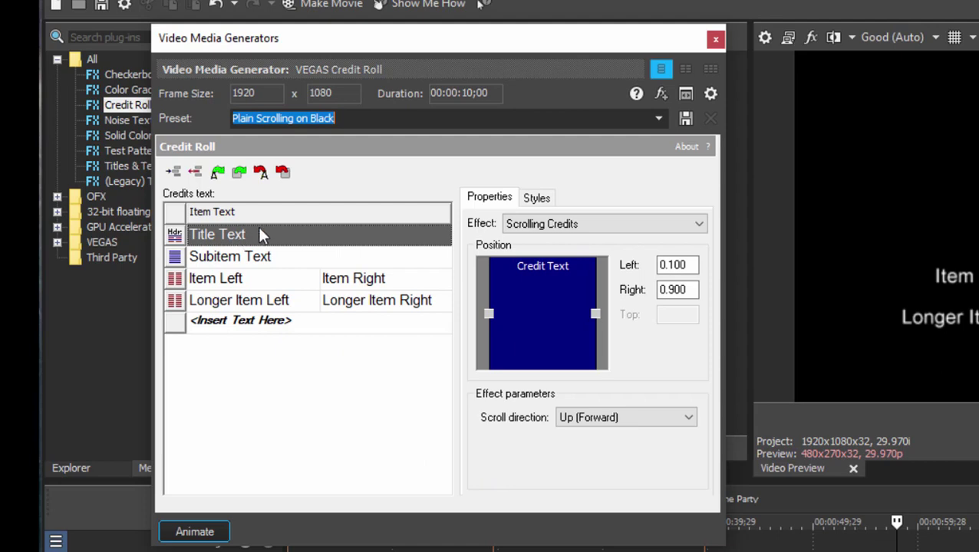
pyautogui.click(215, 258)
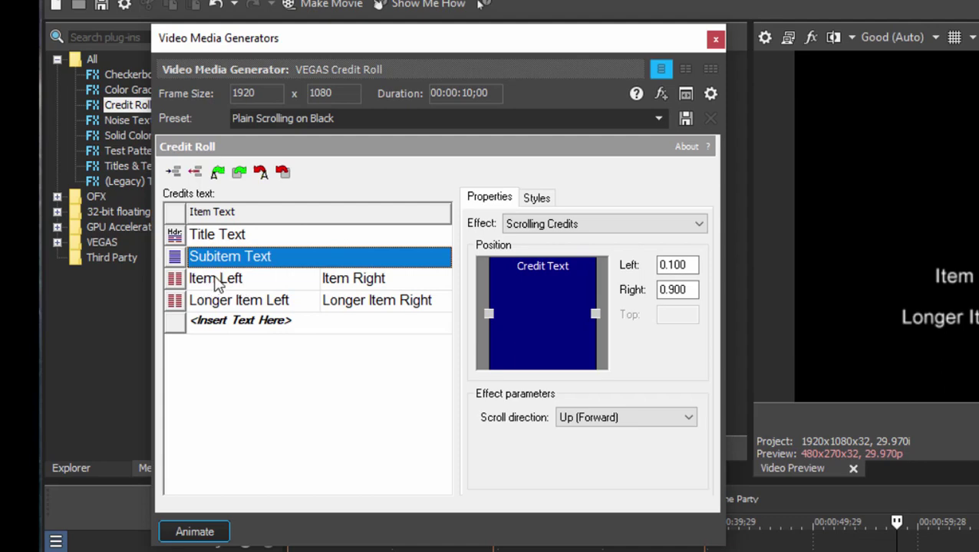
pyautogui.click(217, 280)
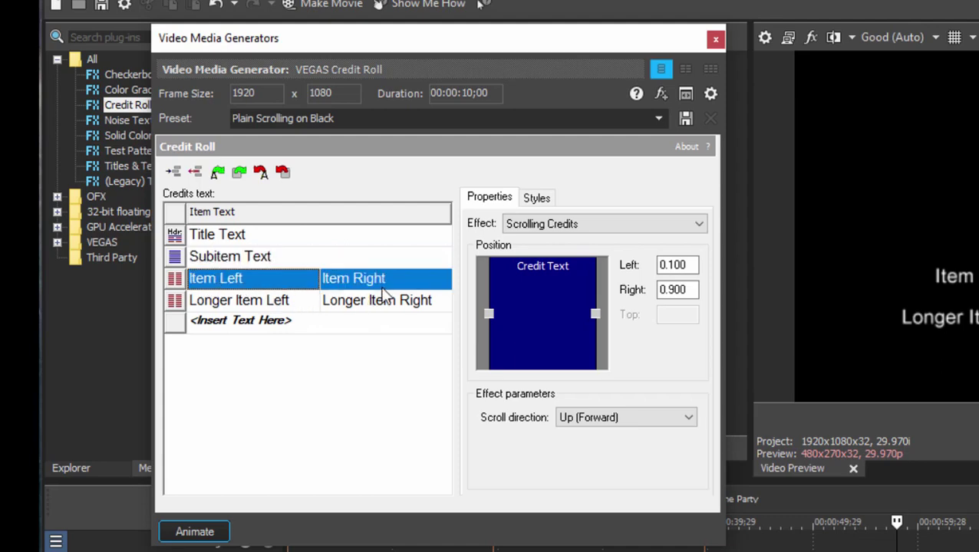
pyautogui.click(285, 238)
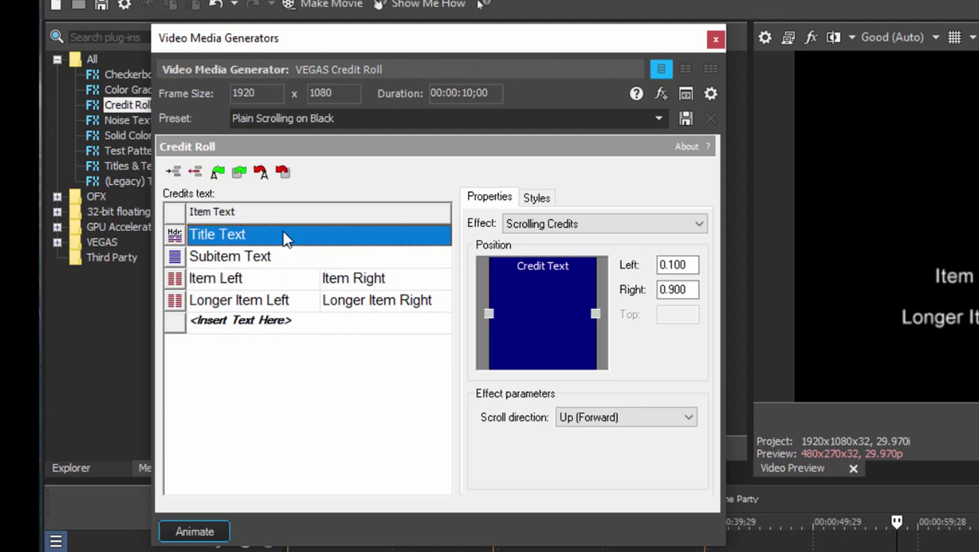
pyautogui.click(254, 261)
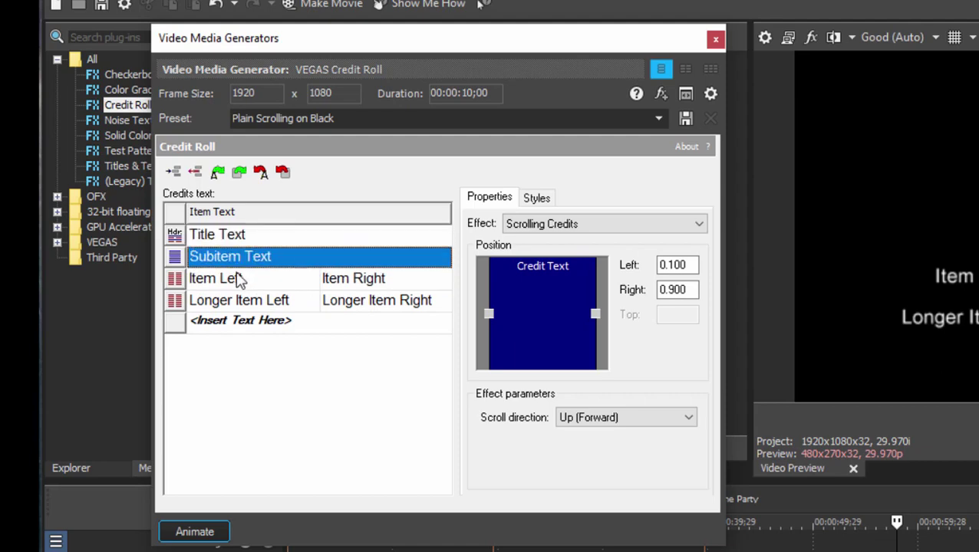
pyautogui.click(240, 280)
pyautogui.click(253, 301)
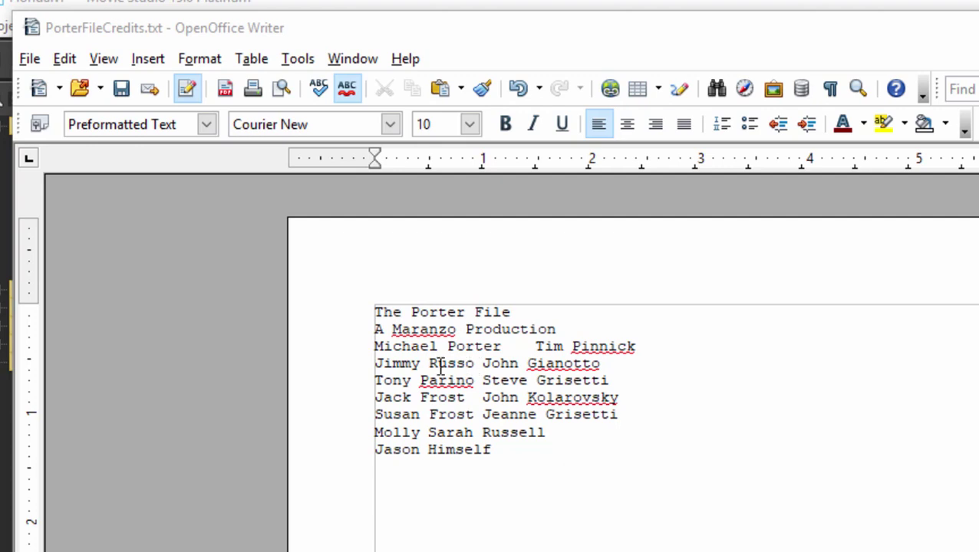
# Save the edited Porter File credit list over PorterFileCredits.txt in Writer.
pyautogui.click(488, 363)
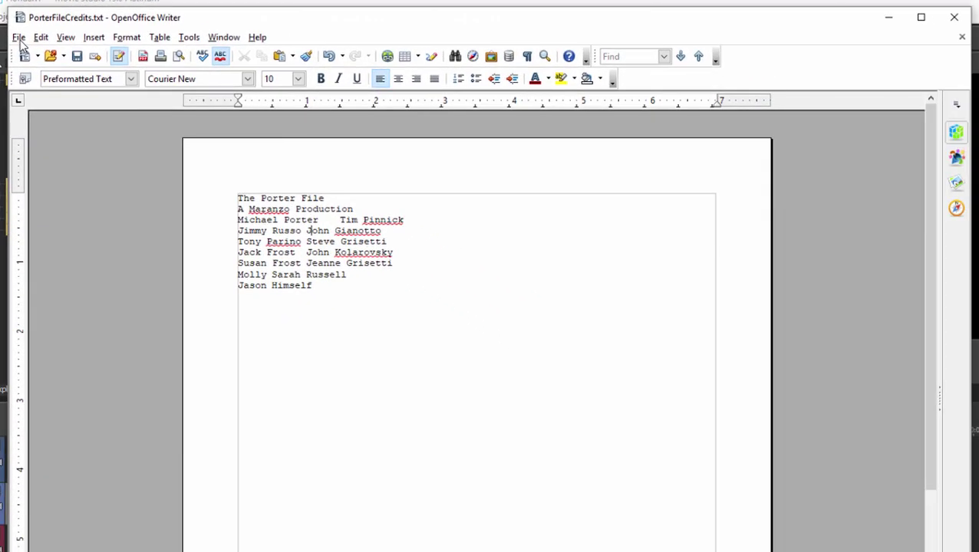
pyautogui.click(19, 38)
pyautogui.click(69, 166)
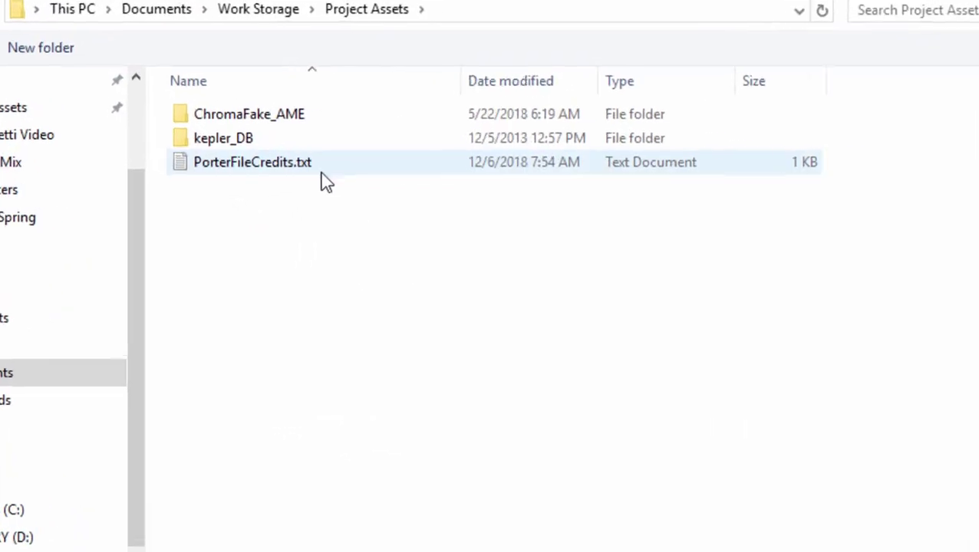
pyautogui.click(300, 172)
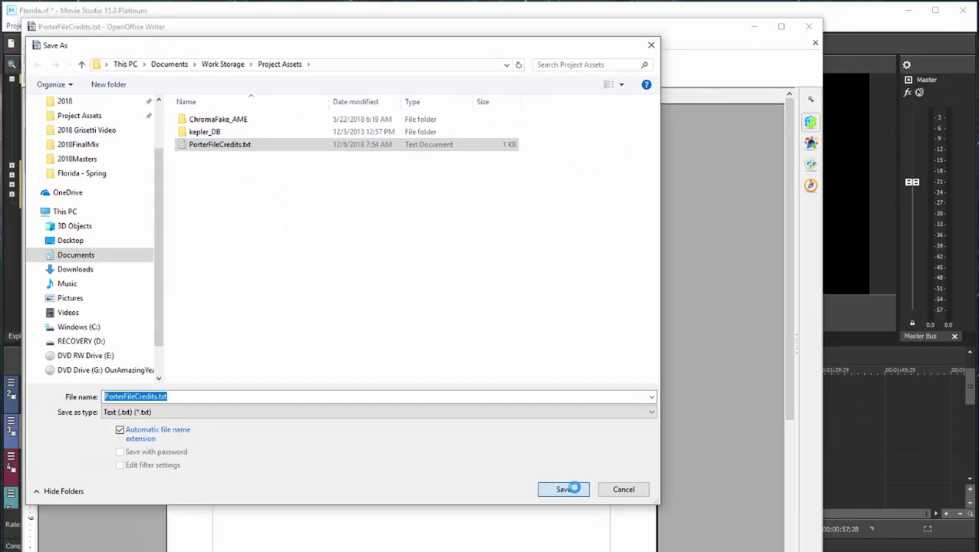
pyautogui.click(564, 492)
# Close Writer and import PorterFileCredits.txt into the credit roll.
pyautogui.click(808, 30)
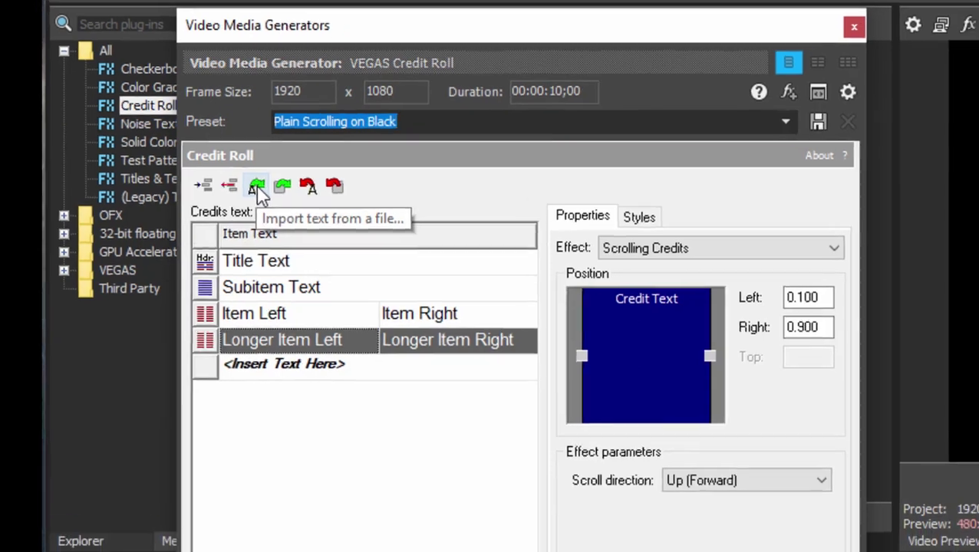
pyautogui.click(270, 196)
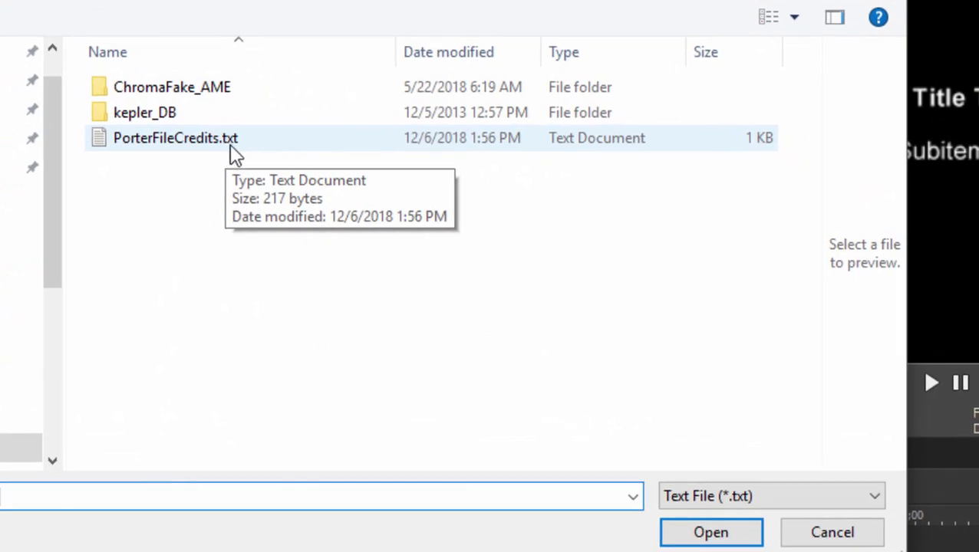
pyautogui.click(232, 151)
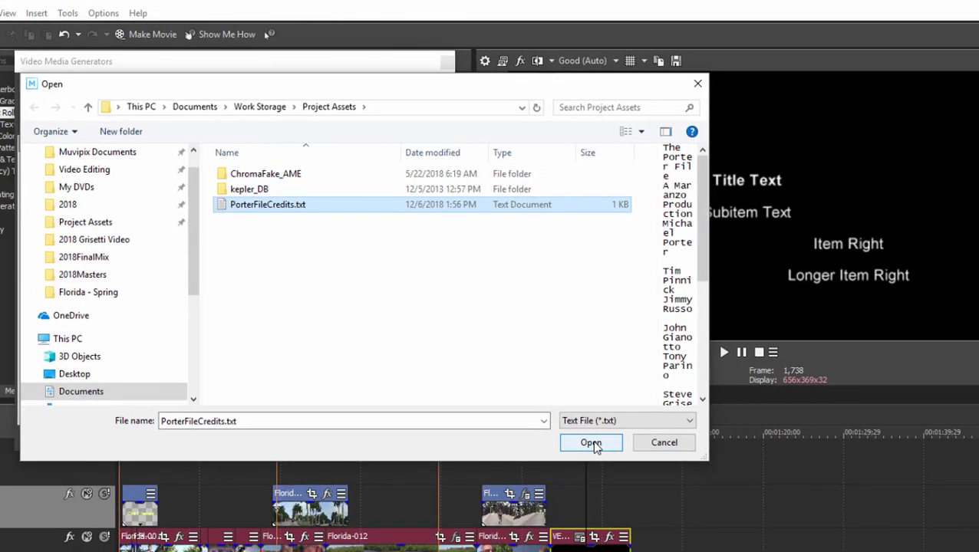
pyautogui.click(591, 443)
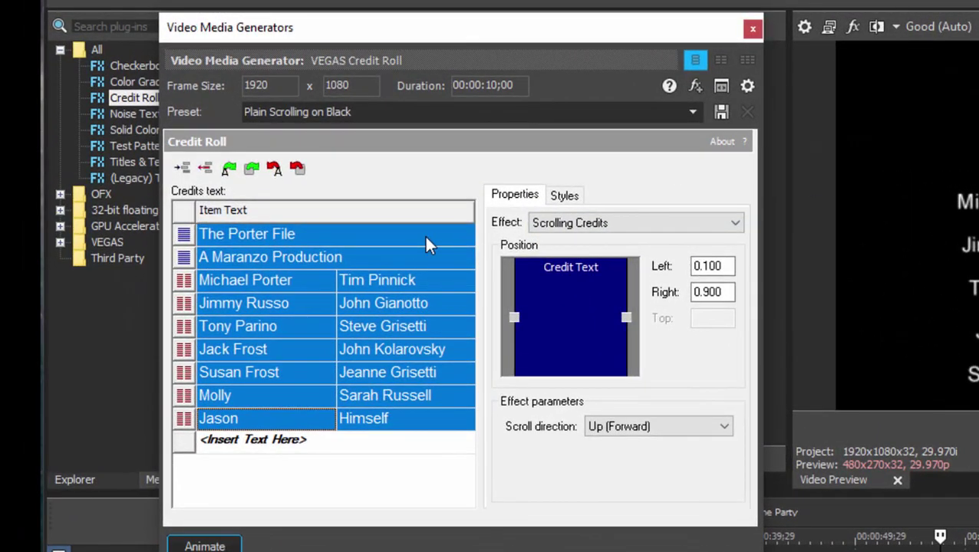
# Give The Porter File row the Header style.
pyautogui.click(426, 239)
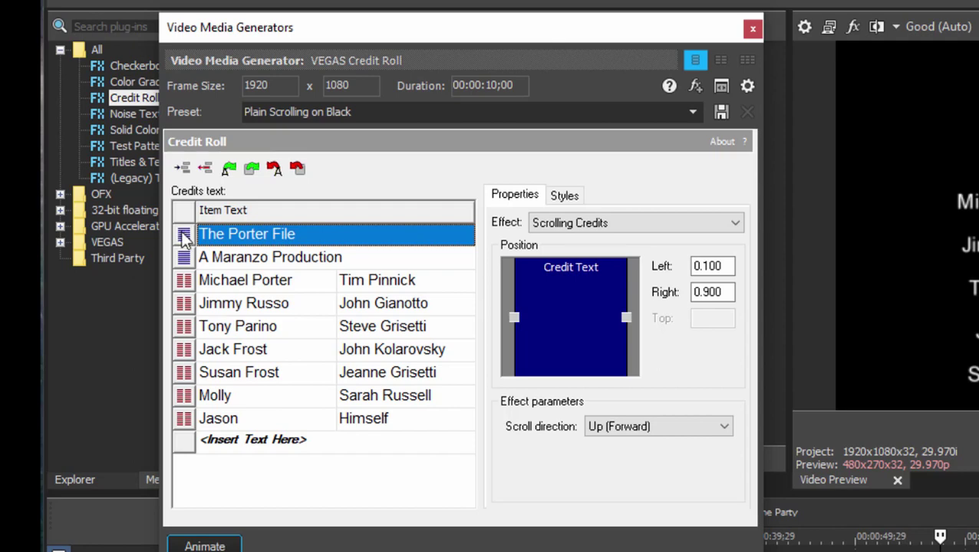
pyautogui.click(565, 197)
pyautogui.click(503, 286)
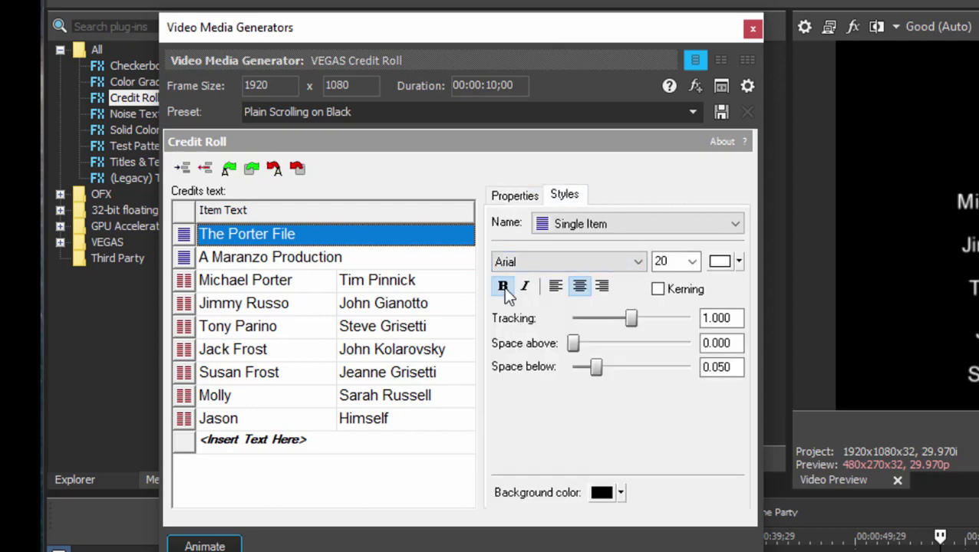
pyautogui.click(602, 224)
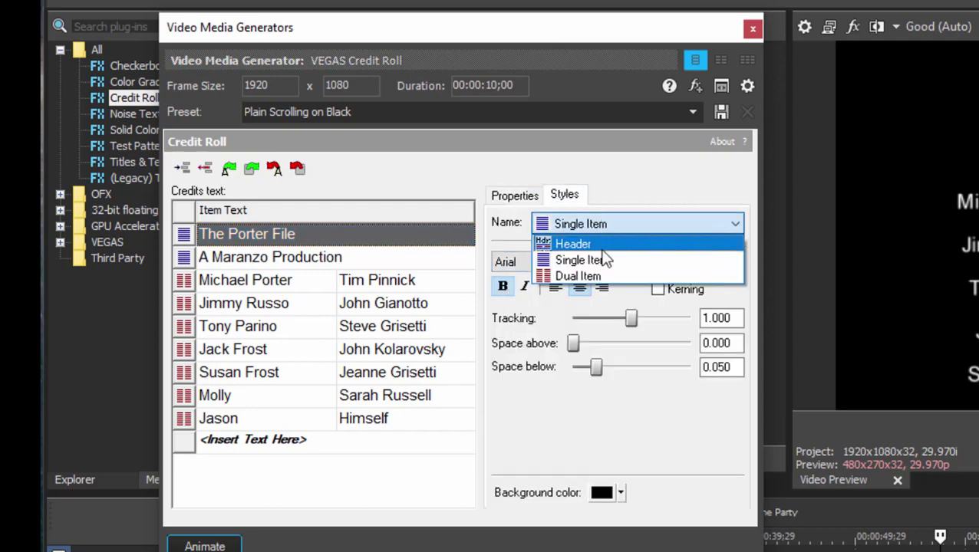
pyautogui.click(583, 244)
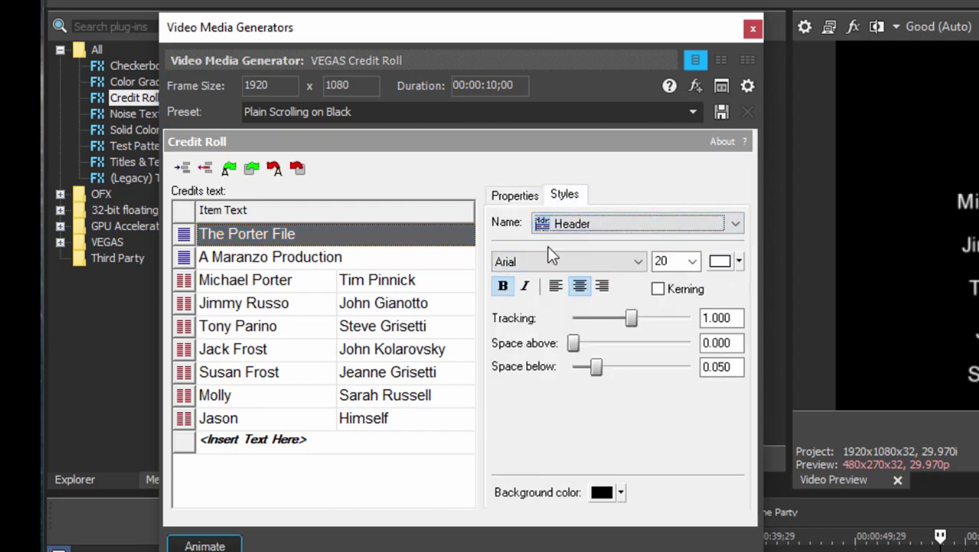
pyautogui.click(188, 240)
pyautogui.click(202, 240)
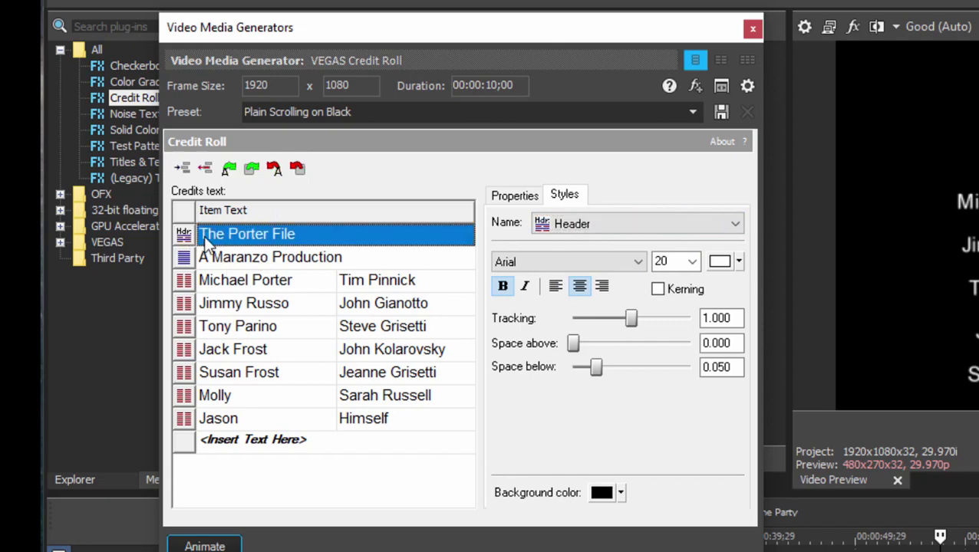
# Set The Porter File header font size to 24.
pyautogui.click(366, 259)
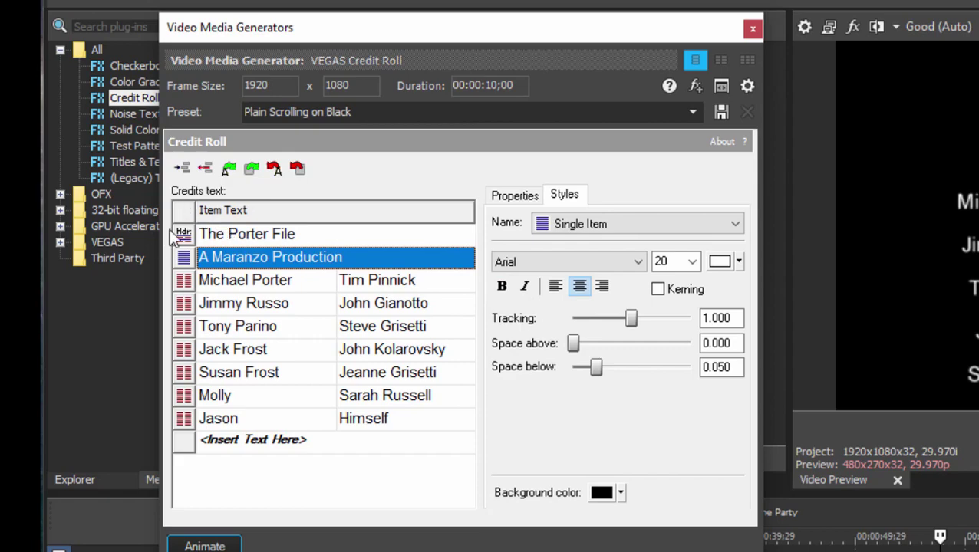
pyautogui.click(290, 234)
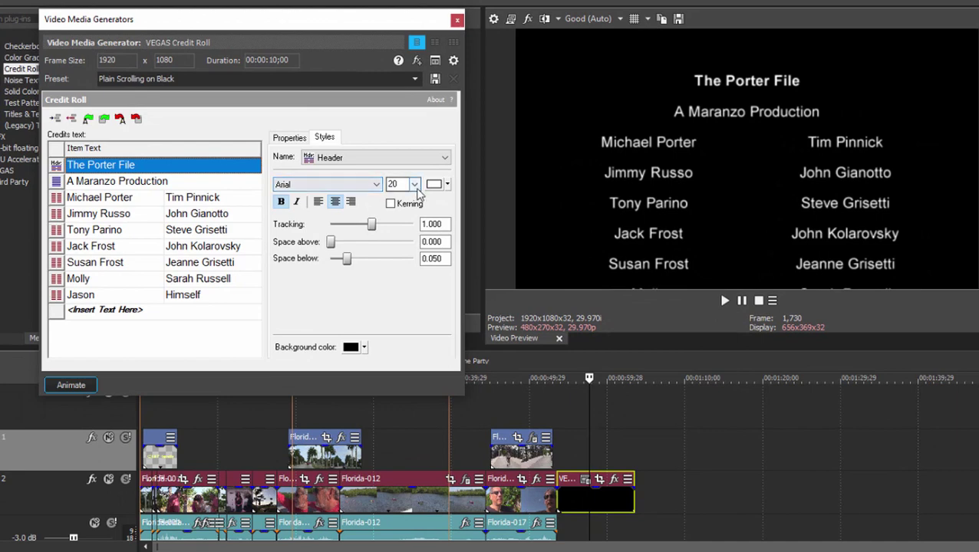
pyautogui.click(554, 224)
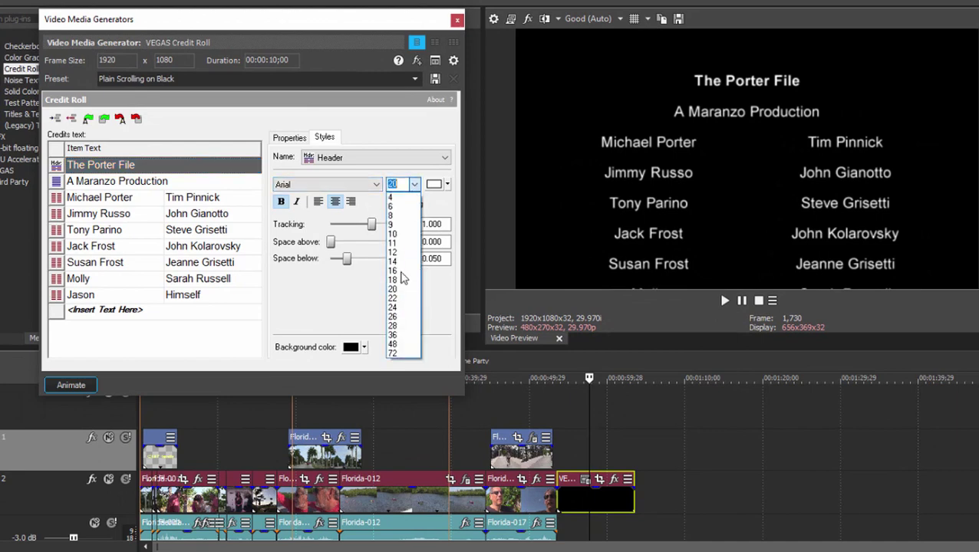
pyautogui.click(402, 306)
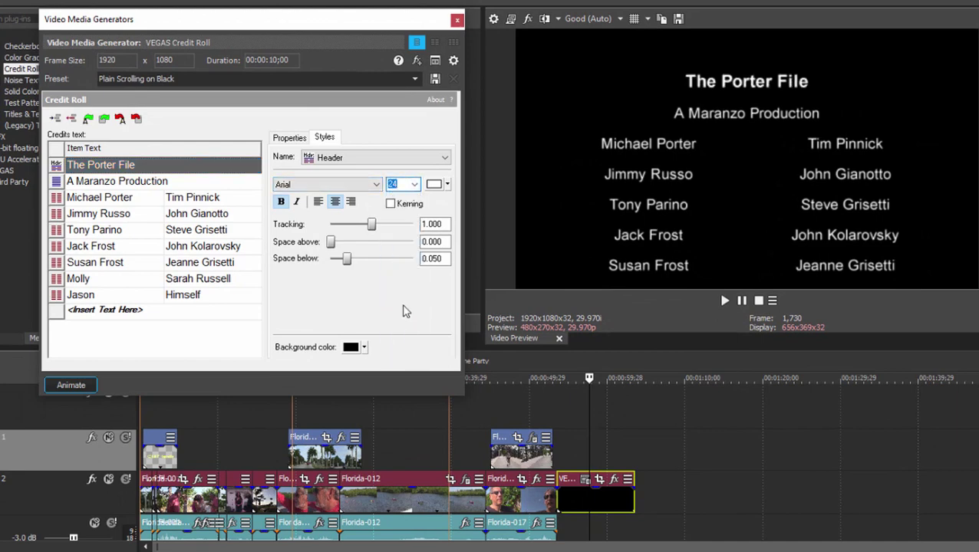
# Set A Maranzo Production to size 18 and reduce the header's space below to 0.000.
pyautogui.click(119, 181)
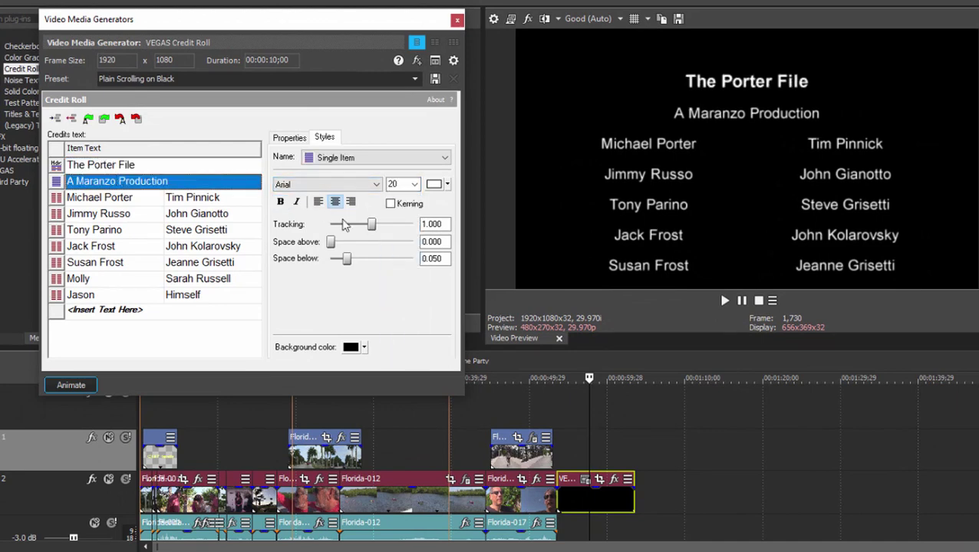
pyautogui.click(413, 184)
pyautogui.click(407, 276)
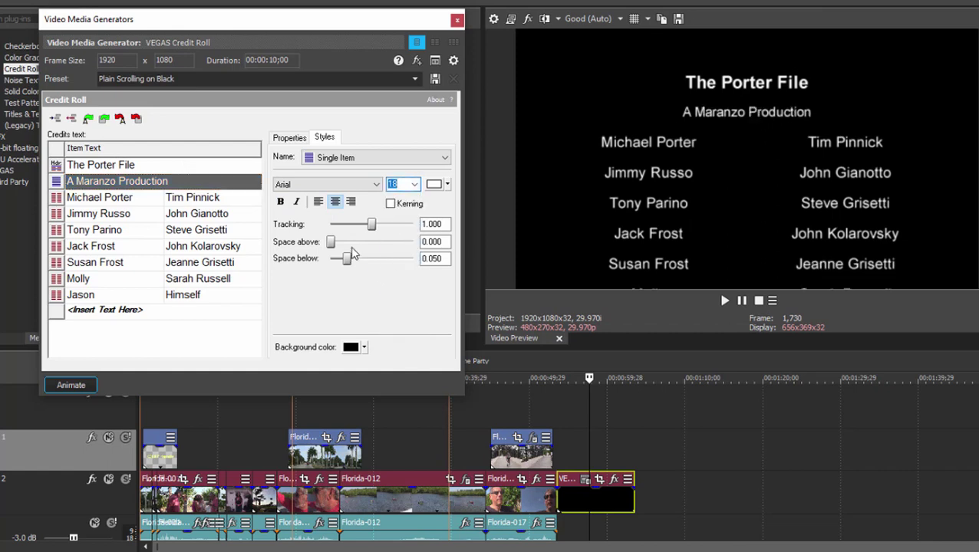
pyautogui.click(123, 165)
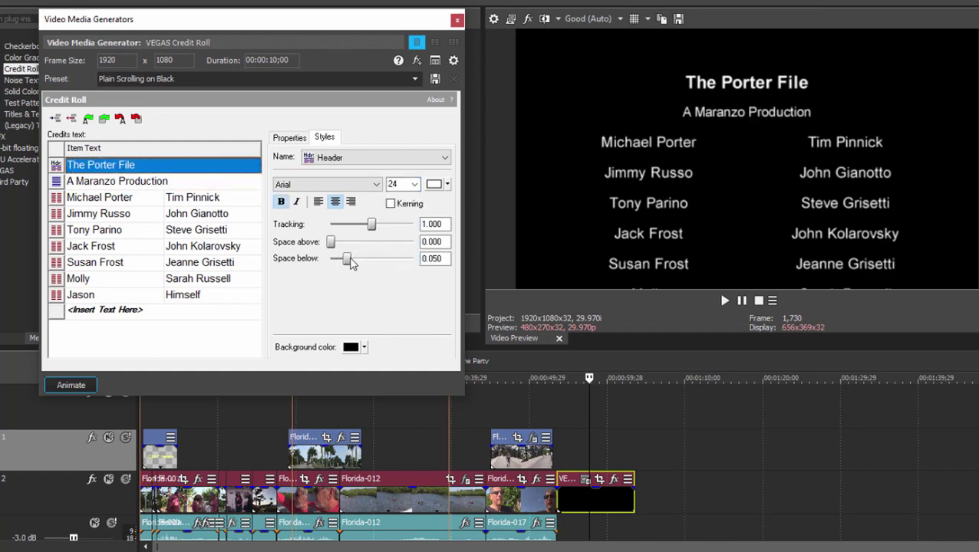
pyautogui.moveTo(350, 262); pyautogui.dragTo(323, 265)
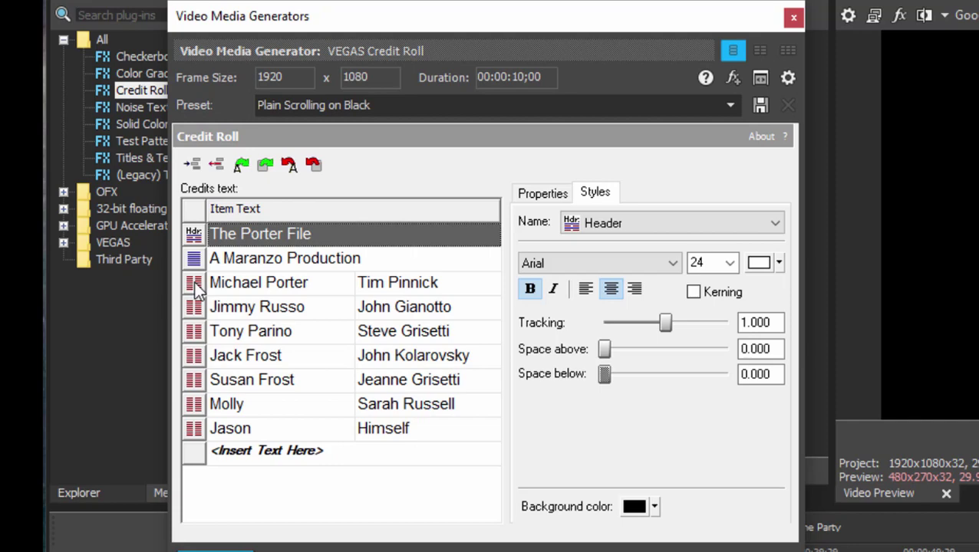
# Make the Dual Item character column bold and left-aligned, and right-align the actor column.
pyautogui.click(195, 284)
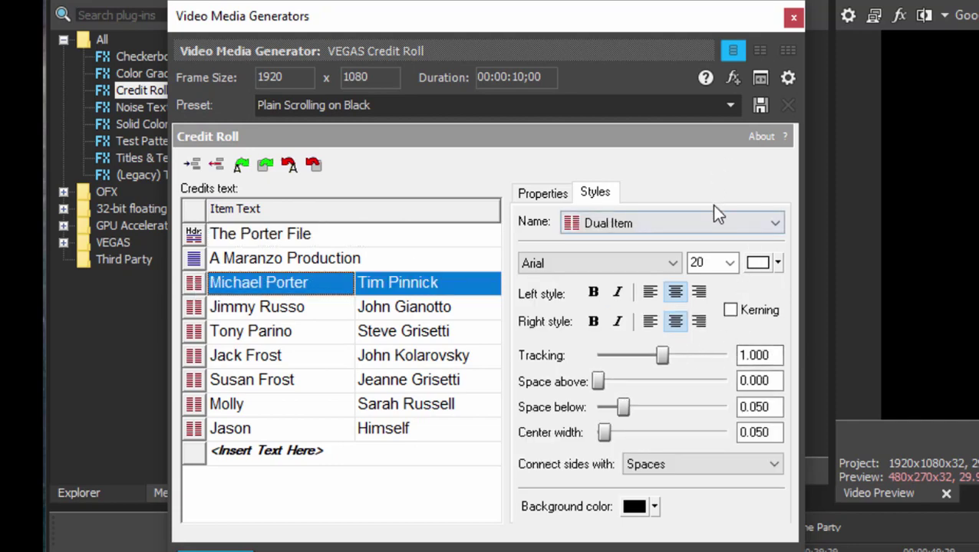
pyautogui.press('Tab')
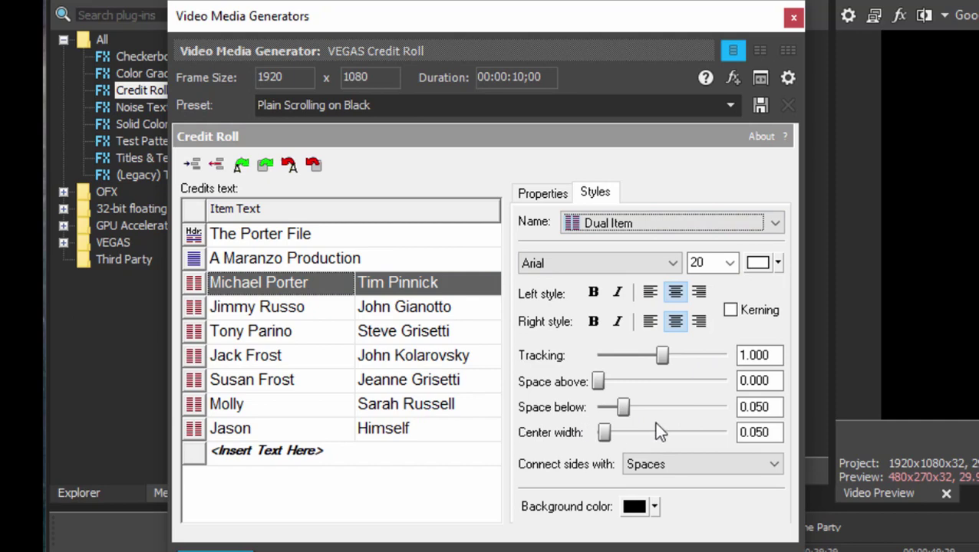
pyautogui.click(594, 293)
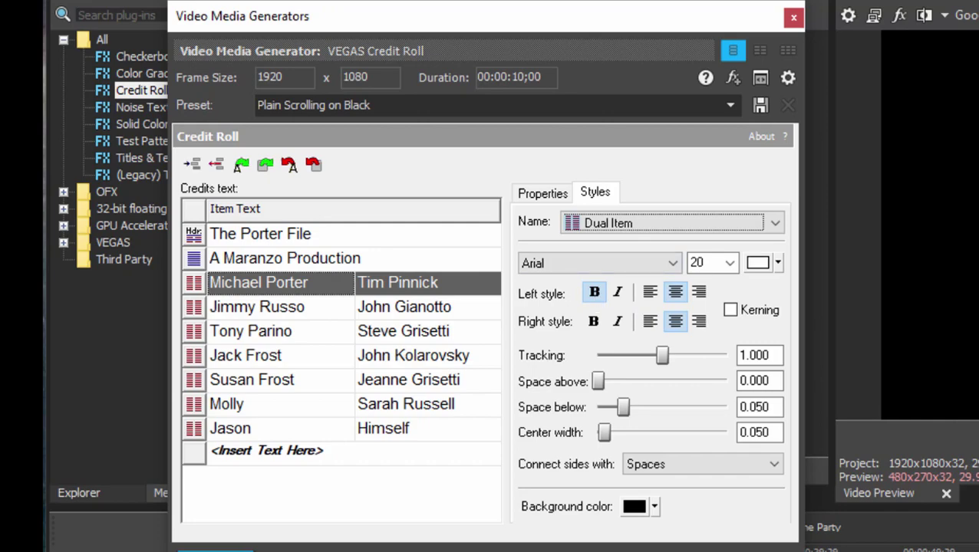
pyautogui.click(651, 293)
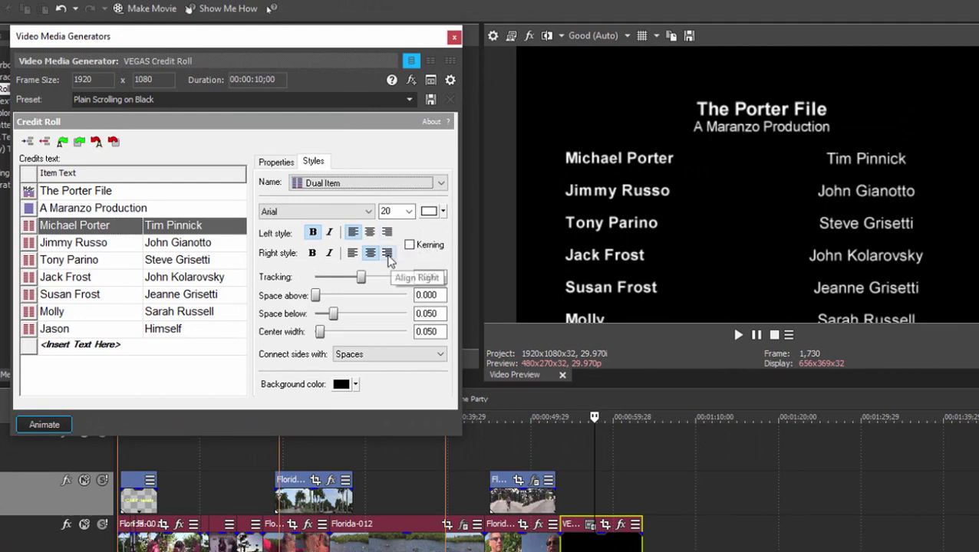
pyautogui.click(387, 253)
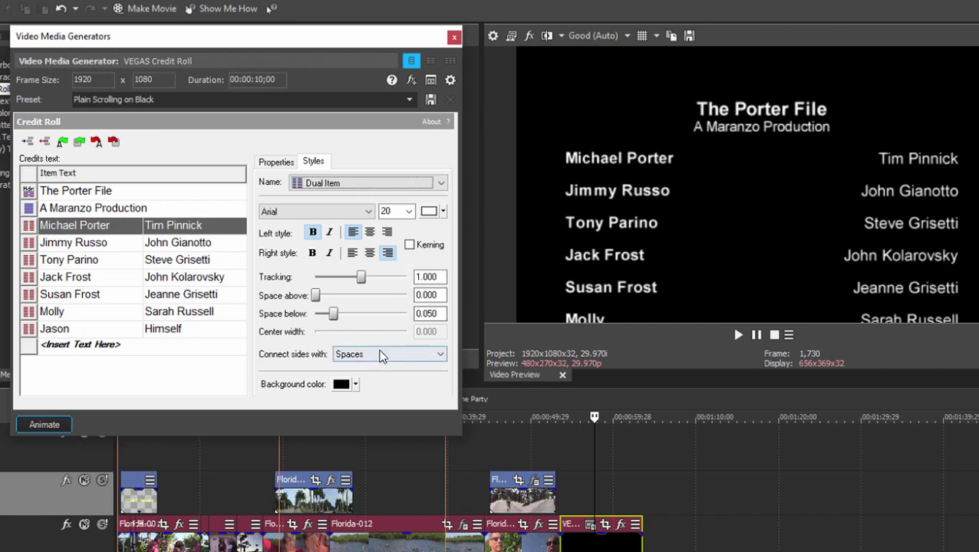
pyautogui.click(378, 358)
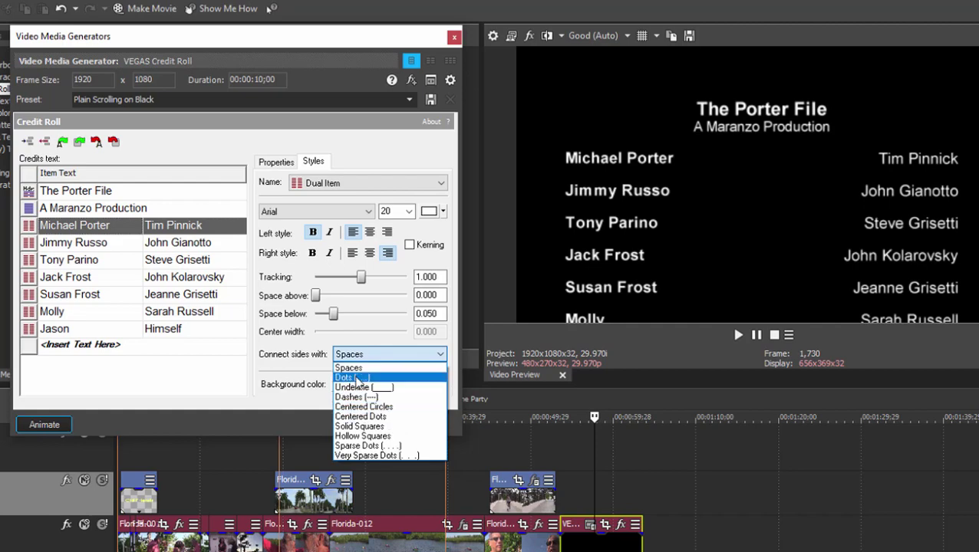
# Join character and actor names with Dots (.....) and play the preview to check.
pyautogui.click(354, 377)
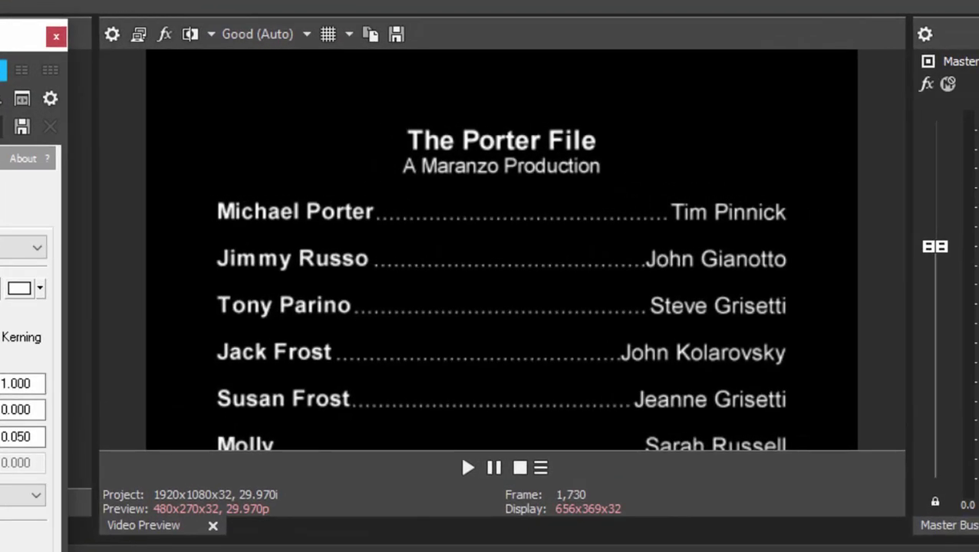
pyautogui.click(460, 452)
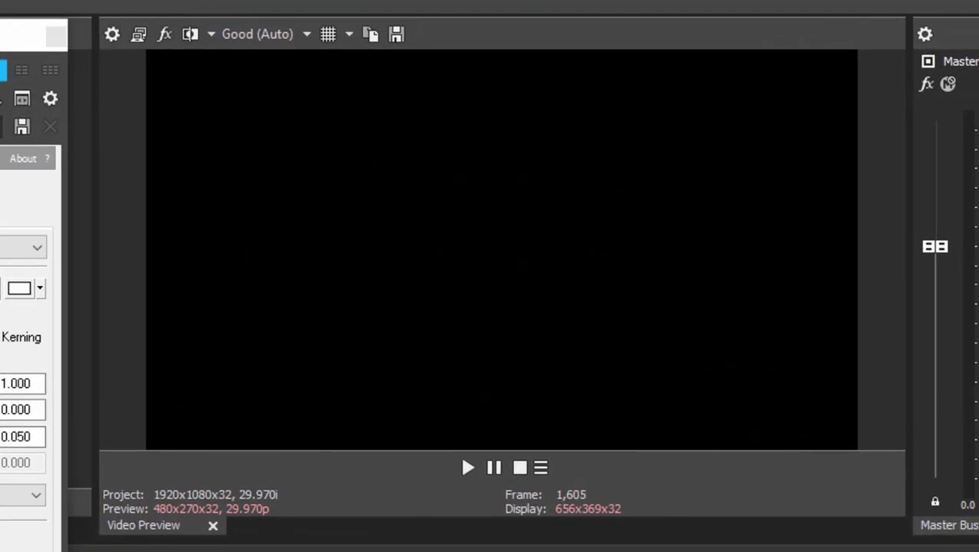
pyautogui.press('j')
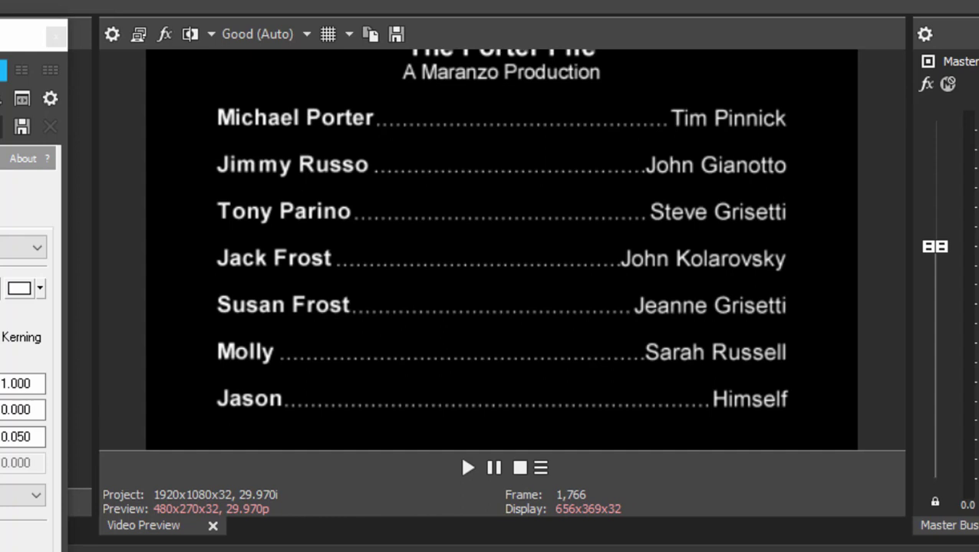
# Change the credit roll duration from 10 to 15 seconds (00:00:15;00).
pyautogui.click(60, 37)
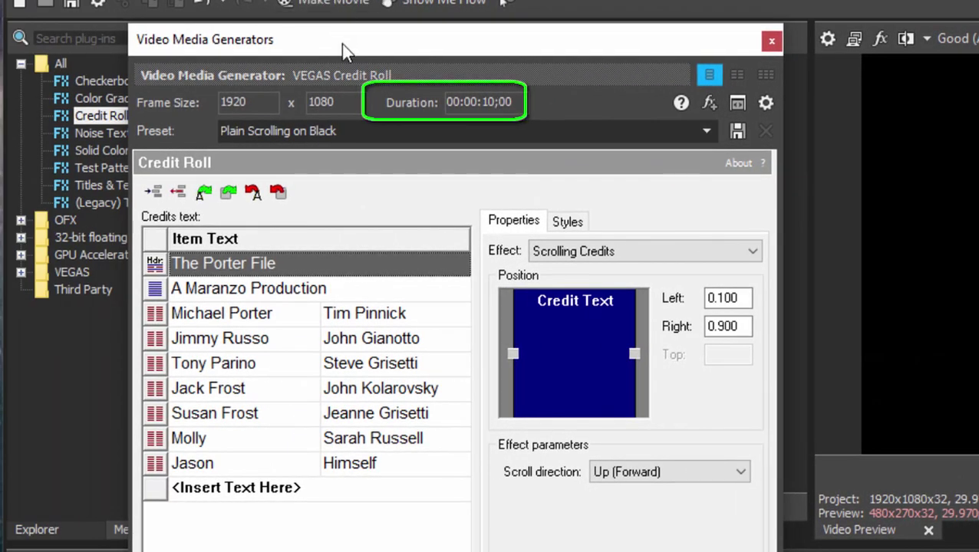
pyautogui.click(494, 102)
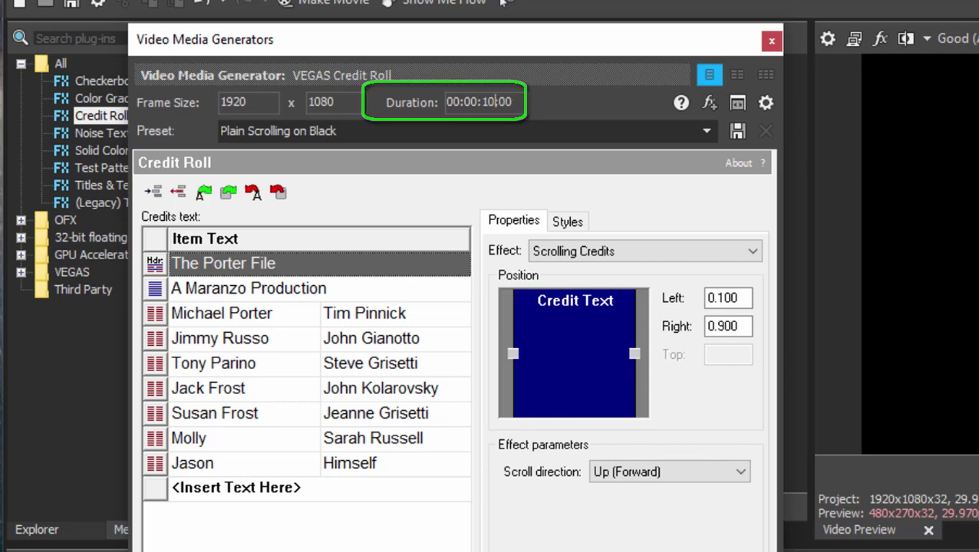
pyautogui.press('BackSpace')
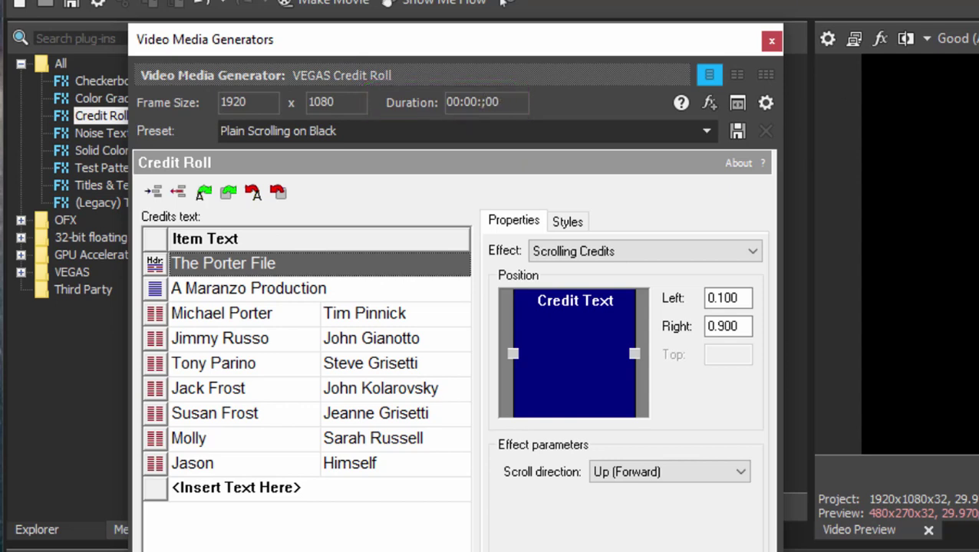
pyautogui.write('5')
pyautogui.press('Return')
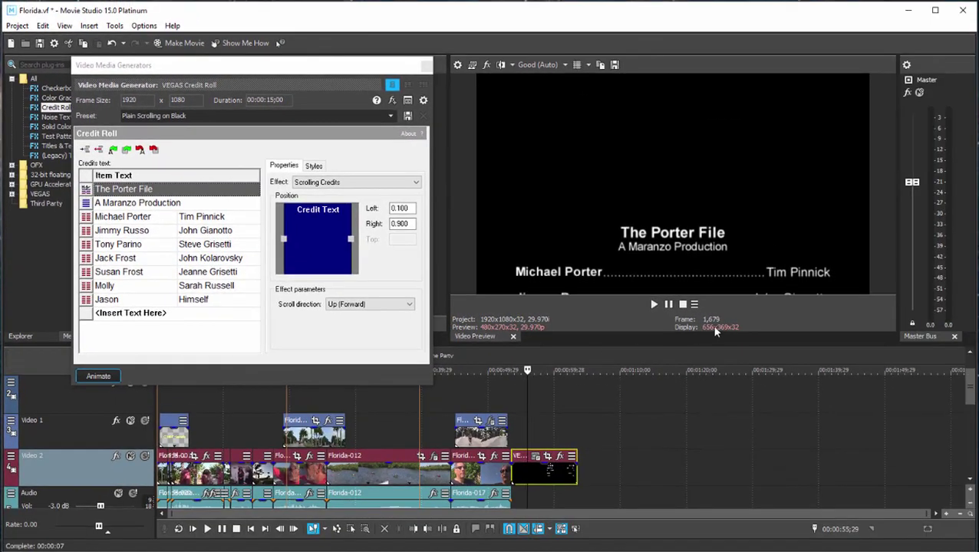
pyautogui.click(653, 304)
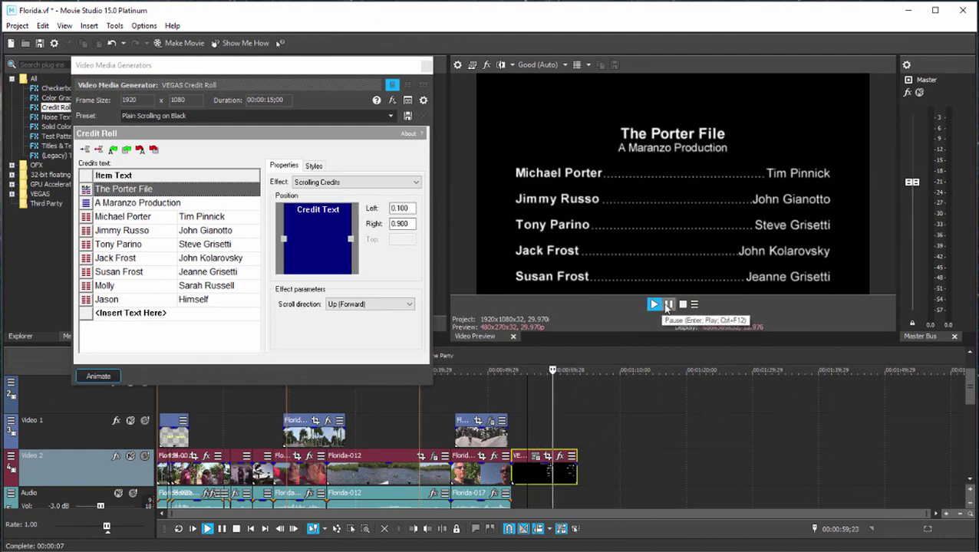
pyautogui.click(667, 306)
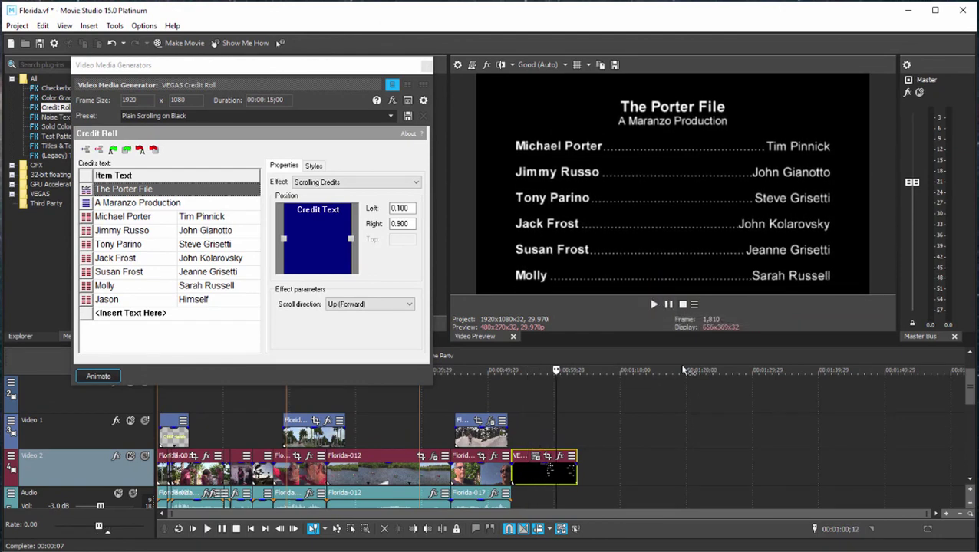